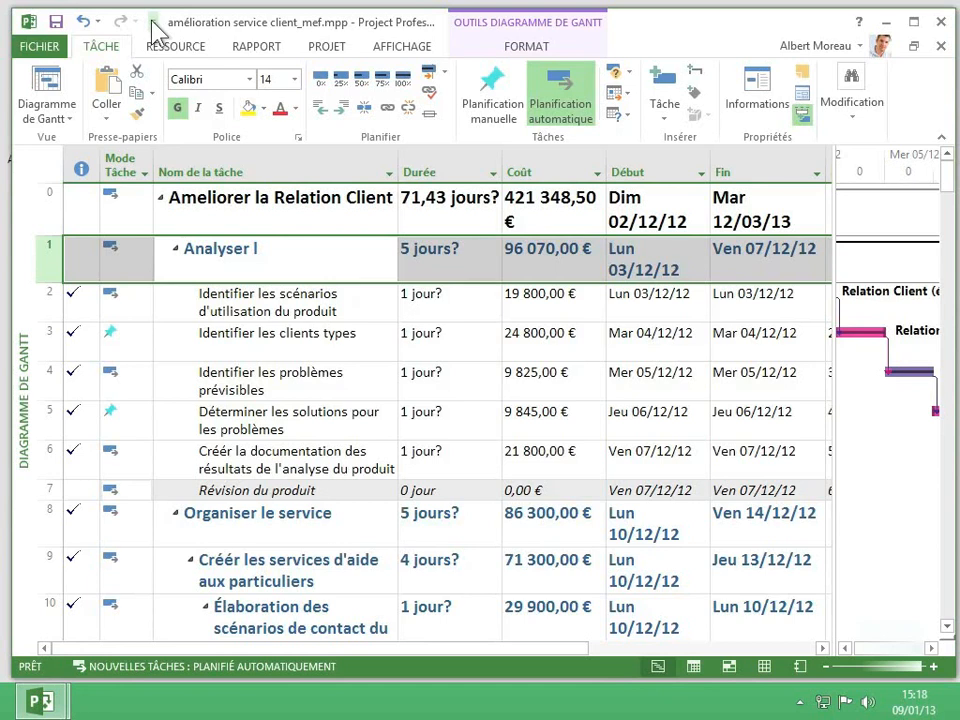
# - Move the Quick Access Toolbar below the ribbon and back above it
pyautogui.click(153, 22)
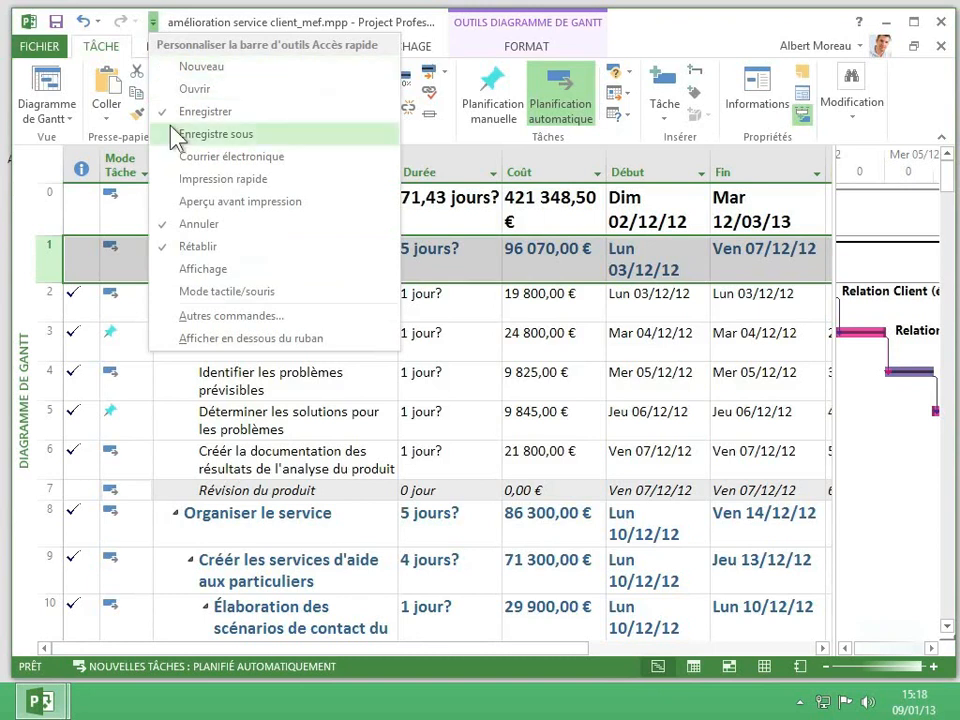
pyautogui.click(189, 341)
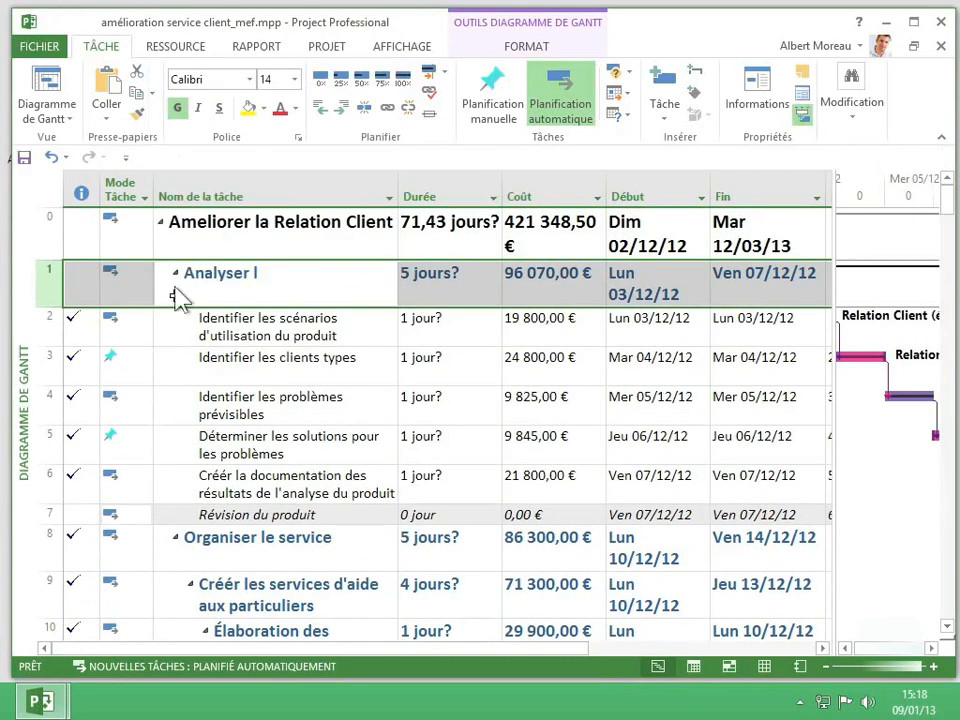
pyautogui.click(125, 158)
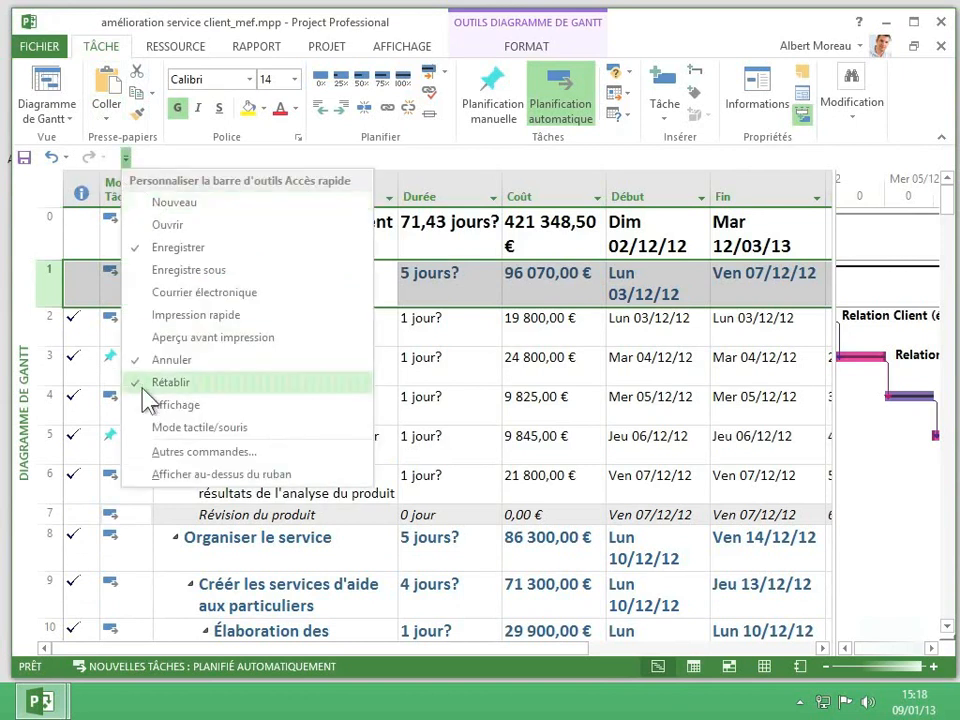
pyautogui.click(155, 472)
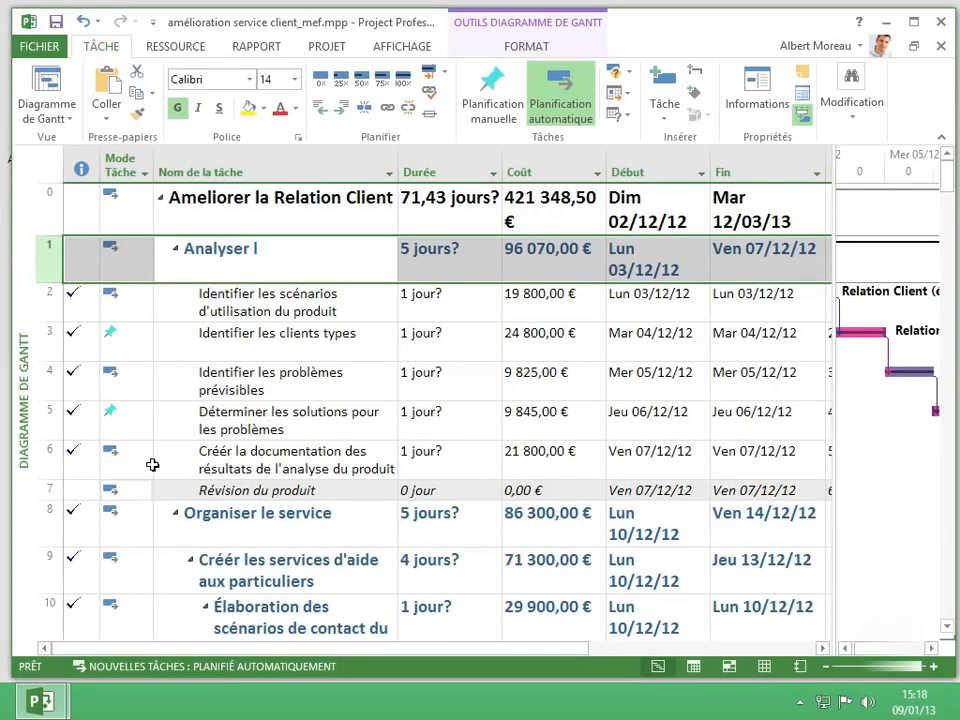
# - Add the Impression rapide command to the Quick Access Toolbar and remove Enregistrer from it
pyautogui.click(153, 22)
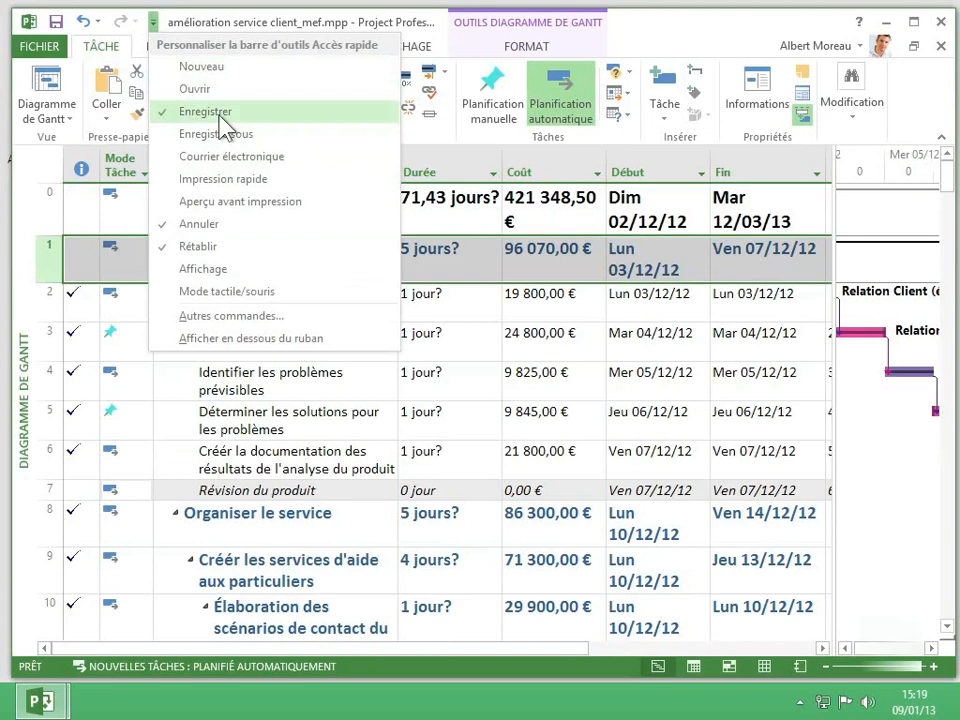
pyautogui.click(222, 180)
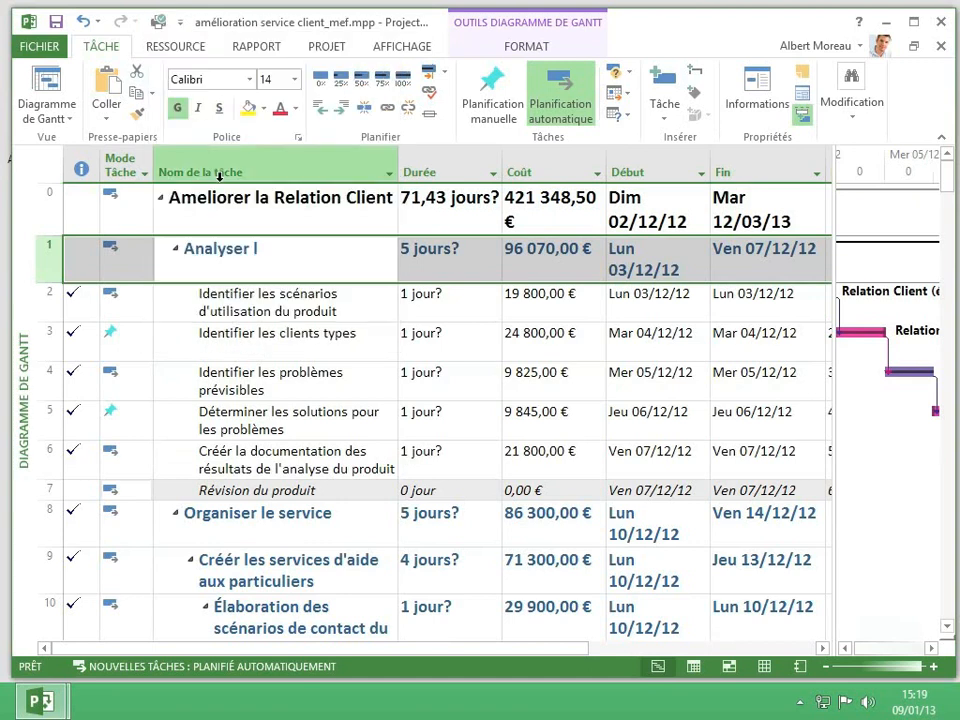
pyautogui.click(182, 24)
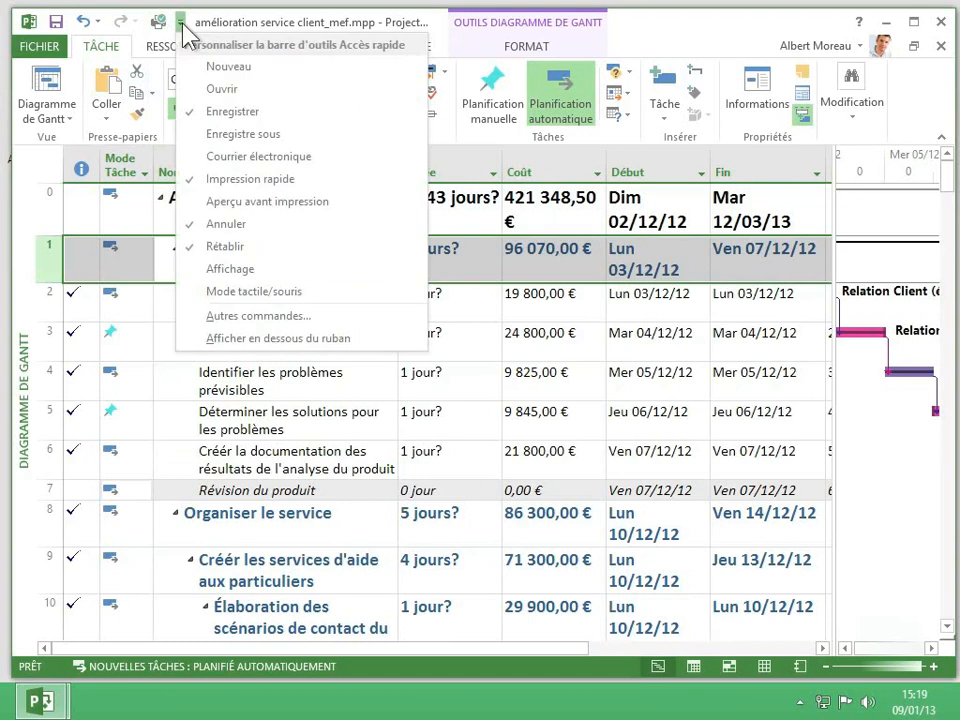
pyautogui.click(210, 114)
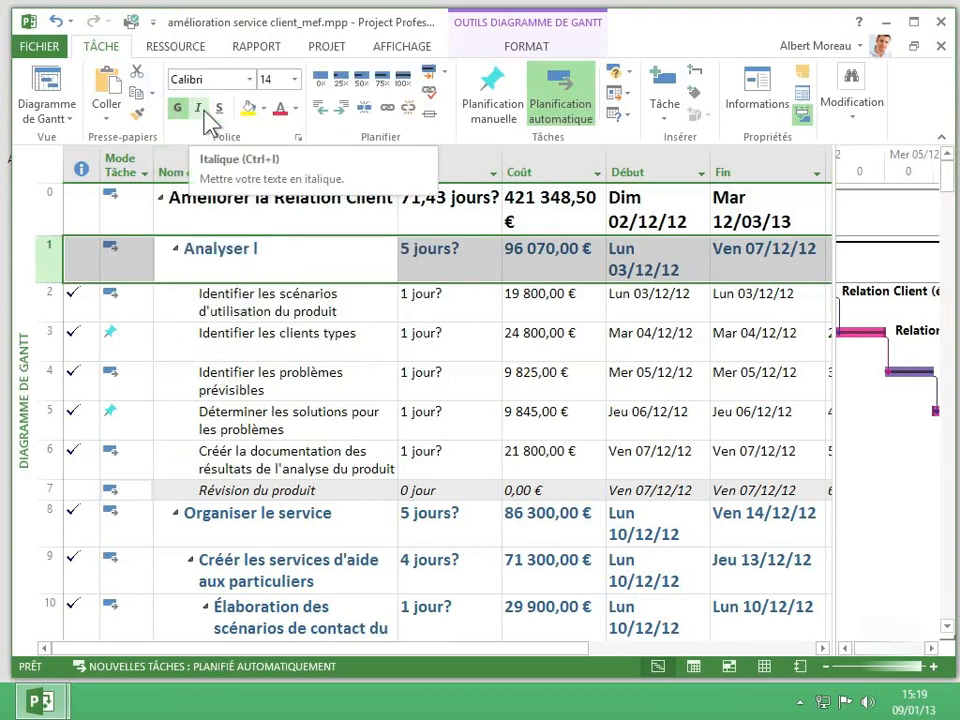
pyautogui.click(154, 22)
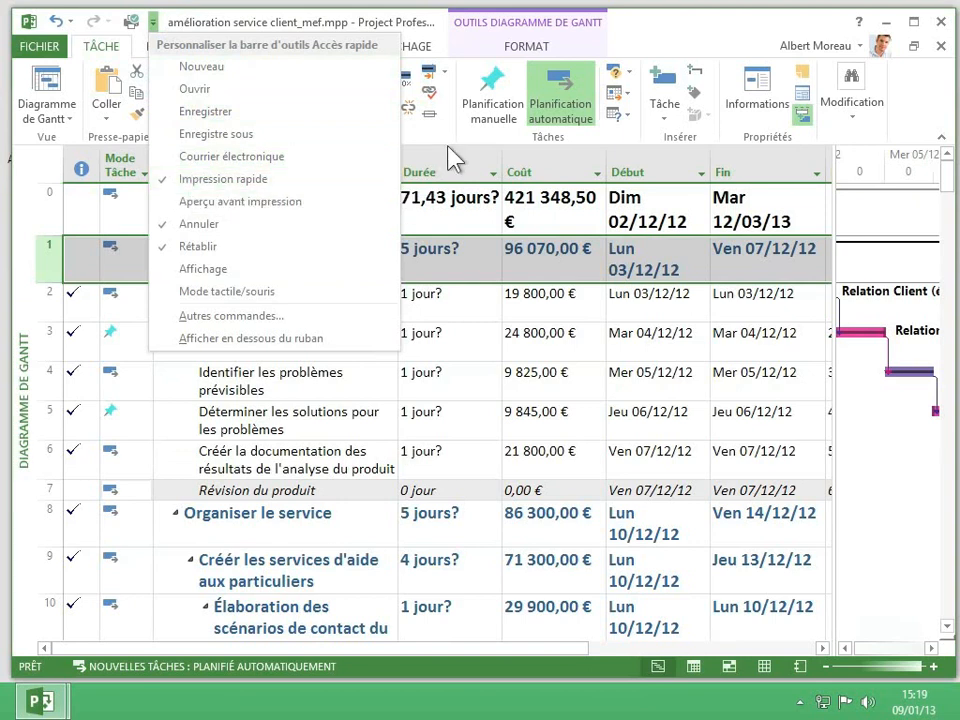
pyautogui.click(335, 109)
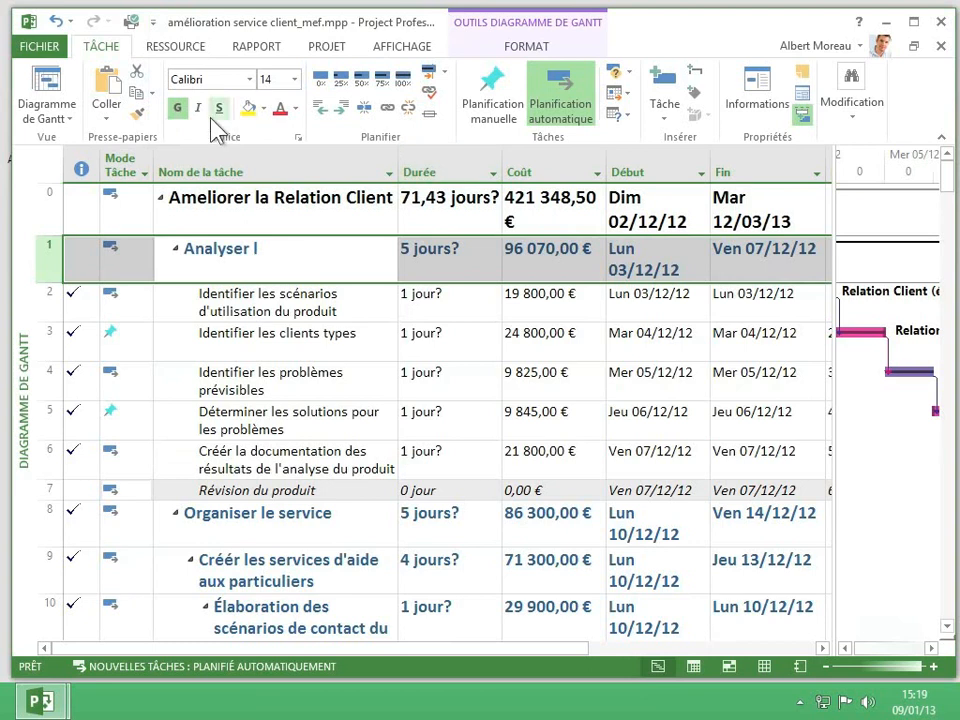
# - Add the format painter command from the ribbon to the Quick Access Toolbar and remove it again
pyautogui.rightClick(142, 120)
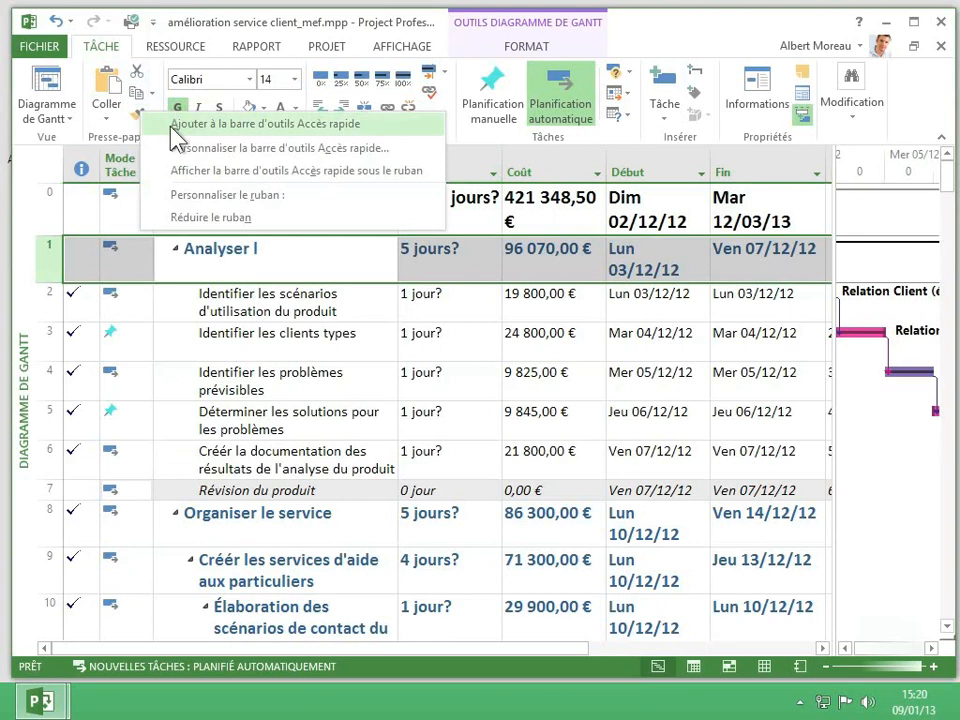
pyautogui.click(172, 131)
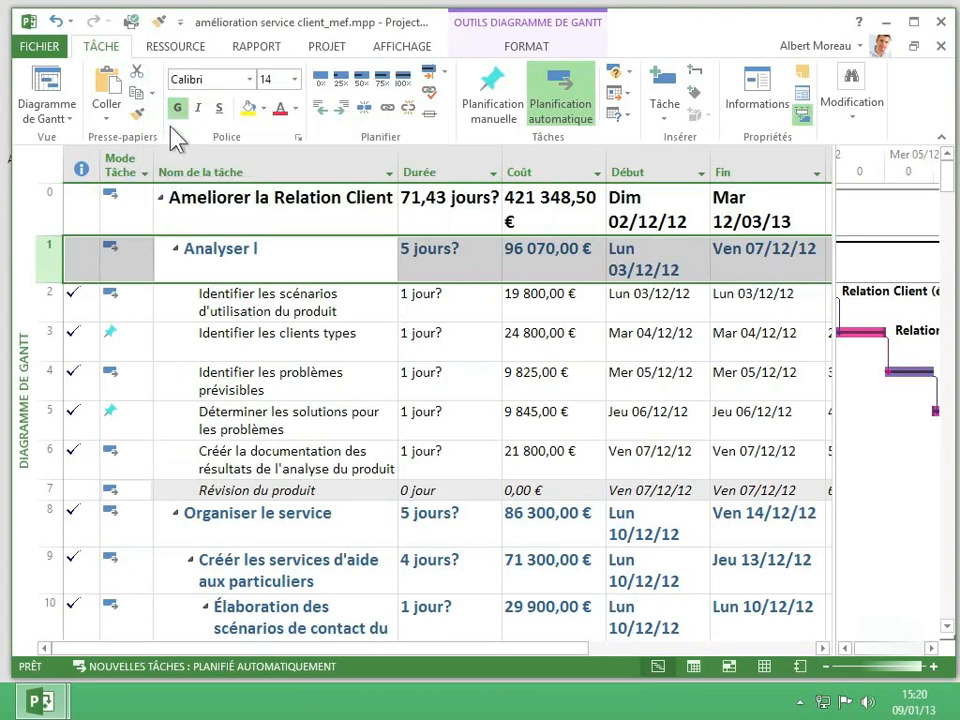
pyautogui.click(181, 22)
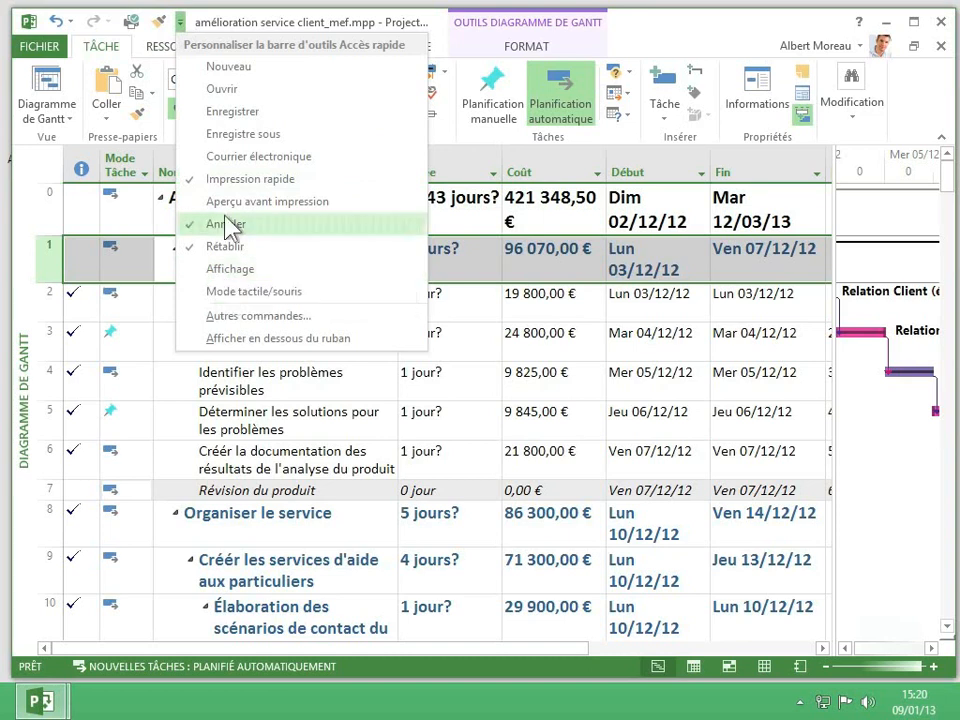
pyautogui.rightClick(158, 24)
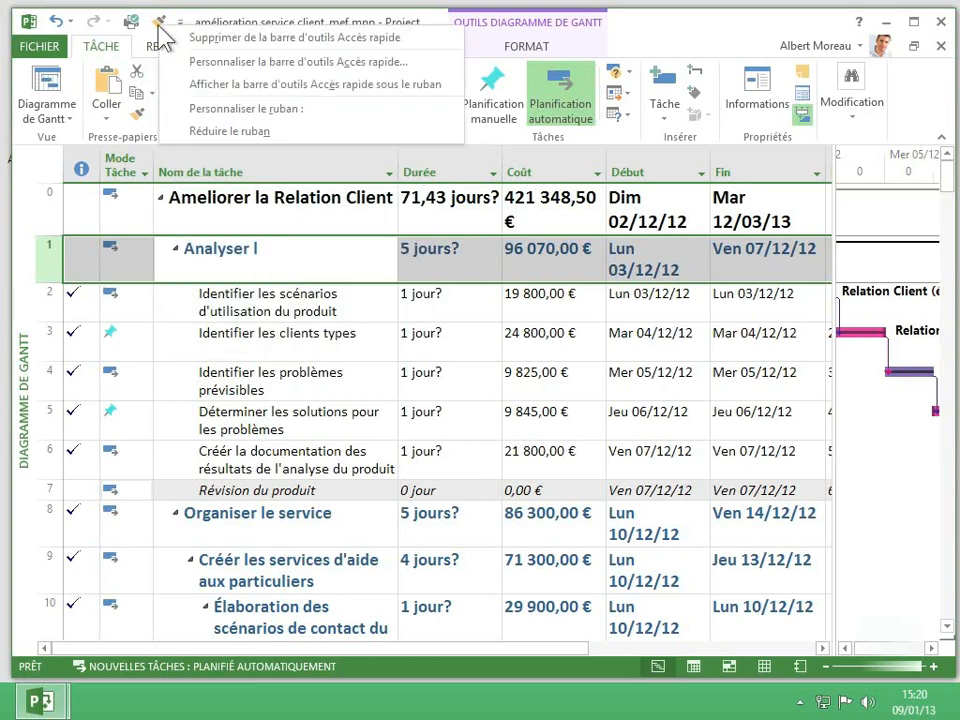
pyautogui.click(227, 37)
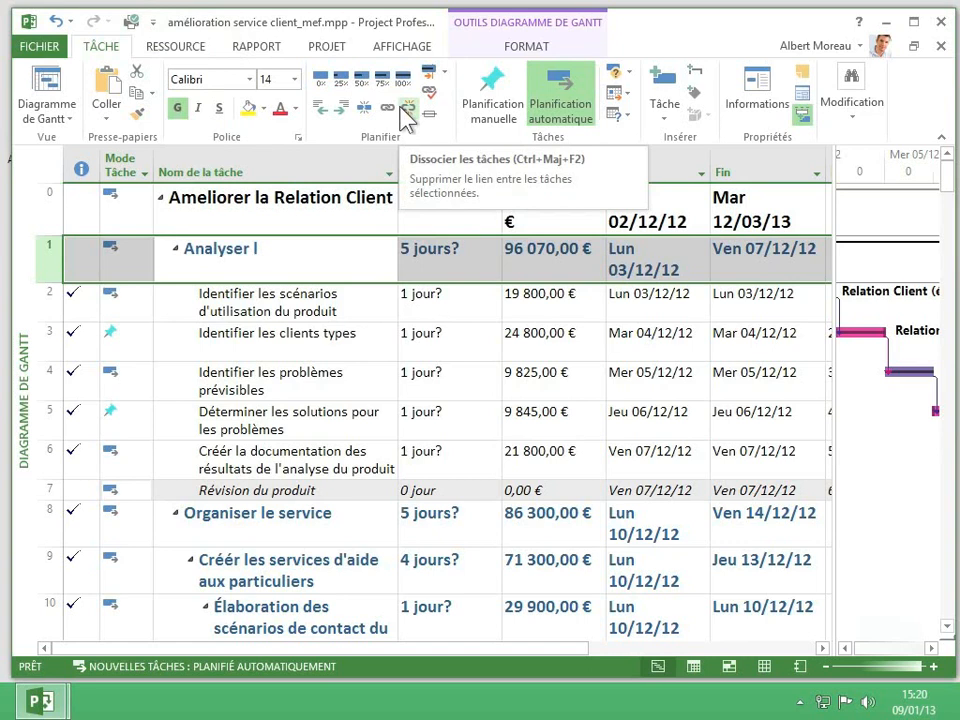
# - Open the Quick Access Toolbar customization options and widen the dialog to show its full contents
pyautogui.rightClick(495, 117)
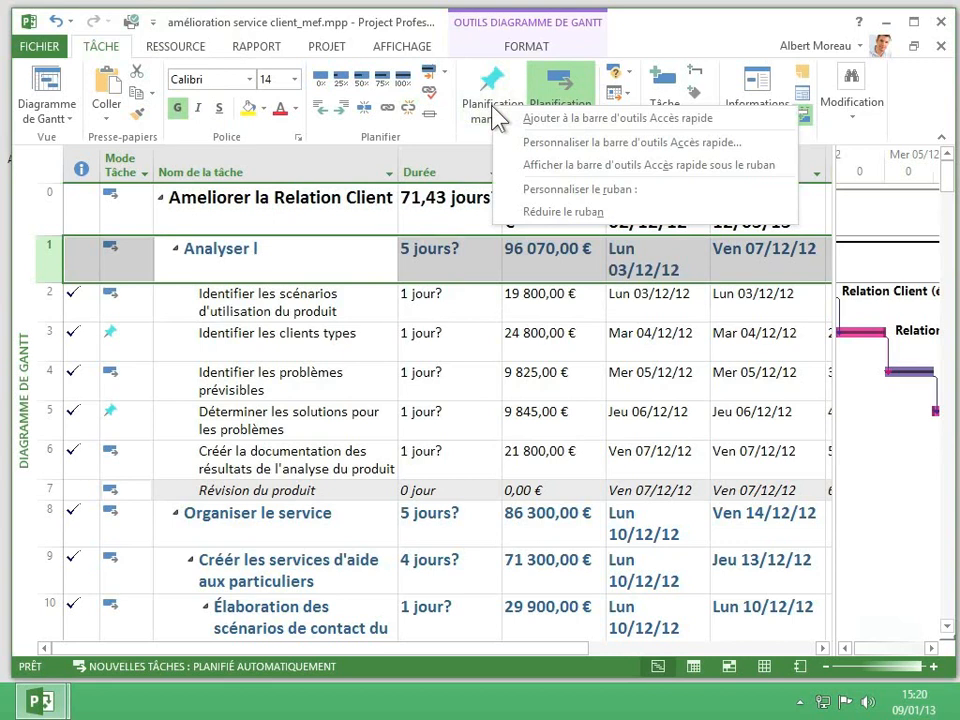
pyautogui.click(562, 160)
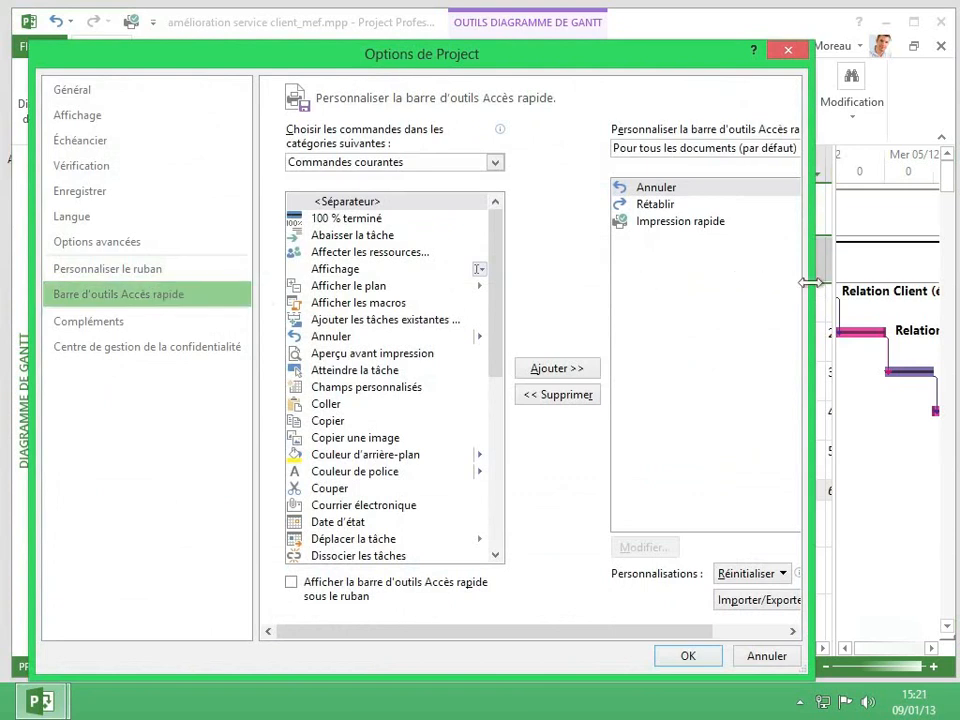
pyautogui.moveTo(809, 283); pyautogui.dragTo(915, 285)
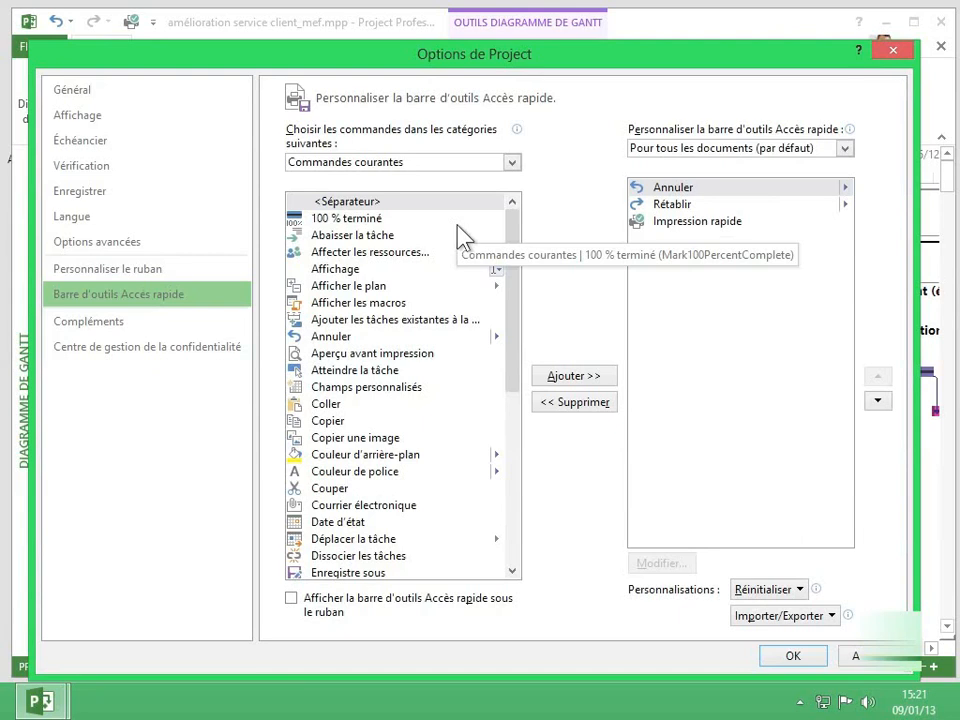
# - Add the Achevée à 50 % command from the Toutes les commandes category to the Quick Access Toolbar
pyautogui.click(514, 163)
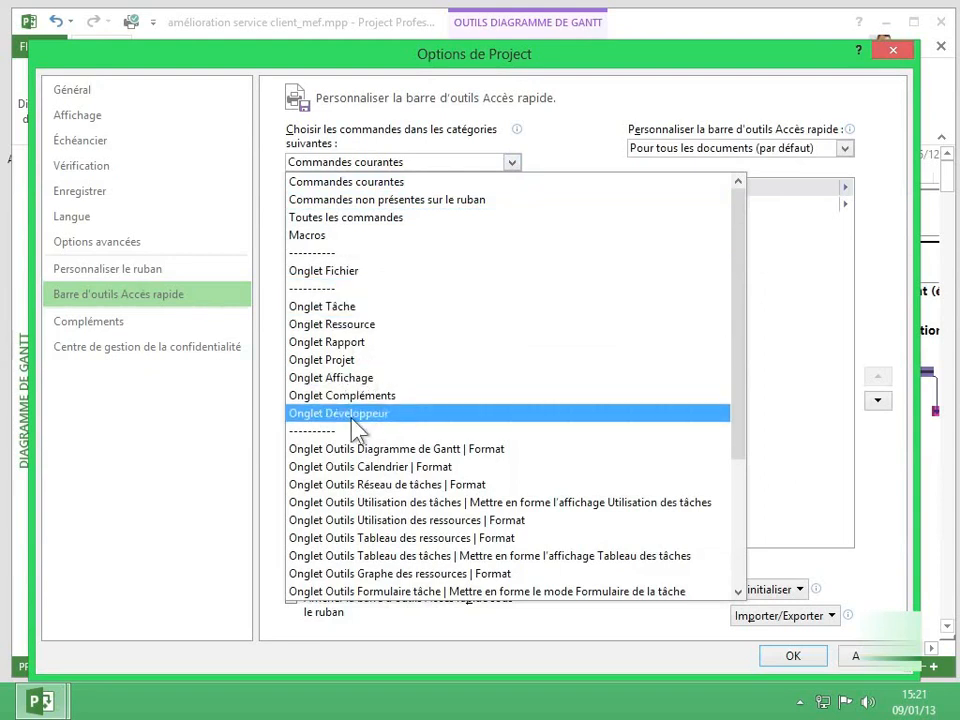
pyautogui.scroll(-4, 349, 420)
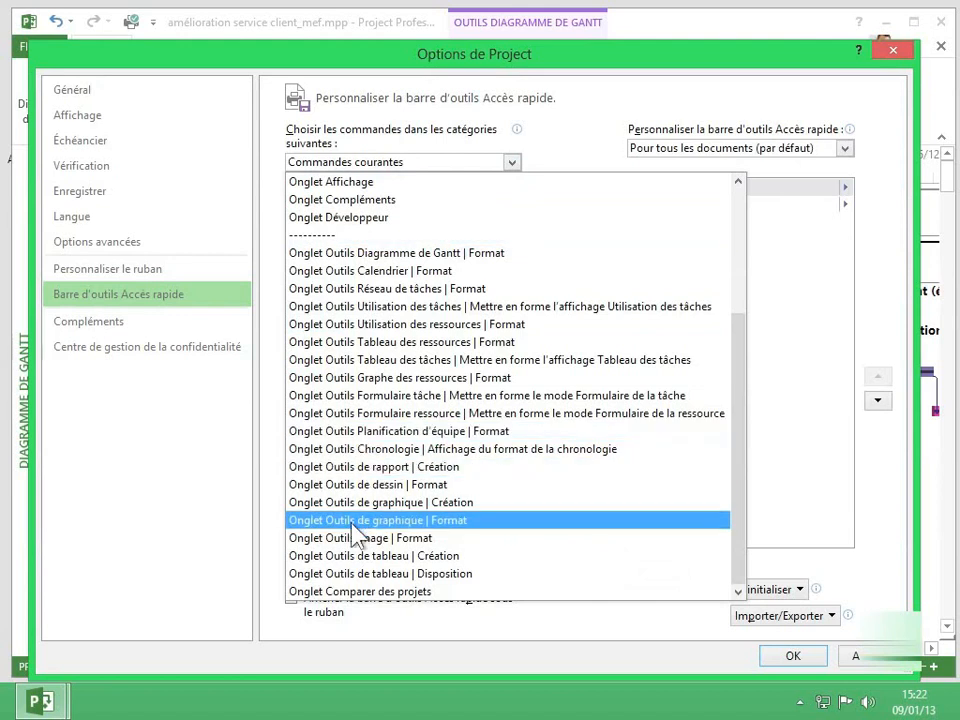
pyautogui.scroll(3, 355, 535)
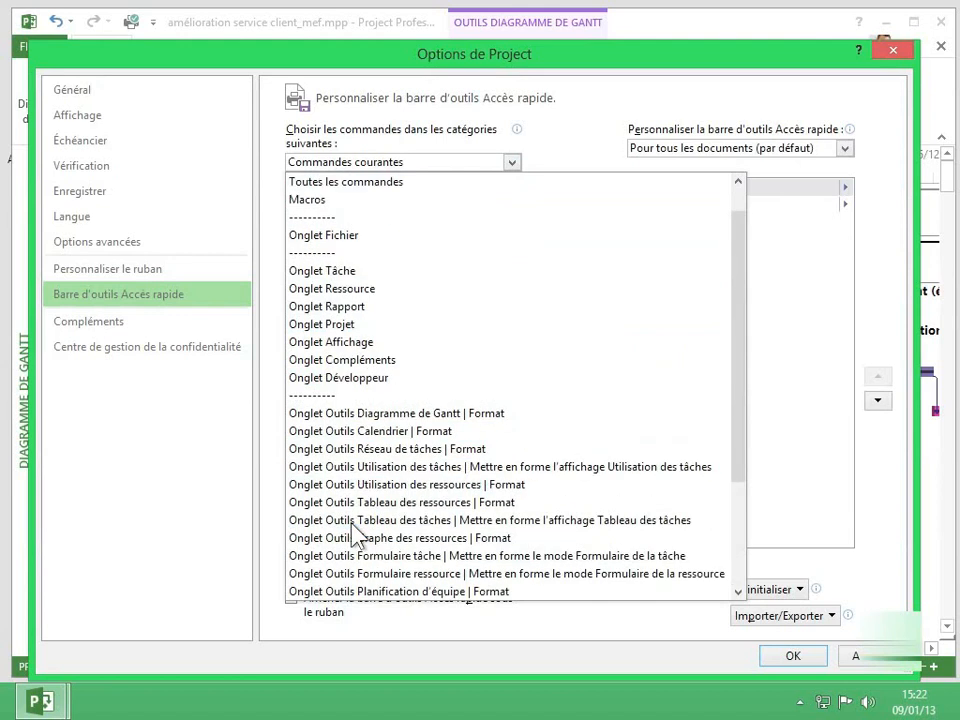
pyautogui.click(372, 183)
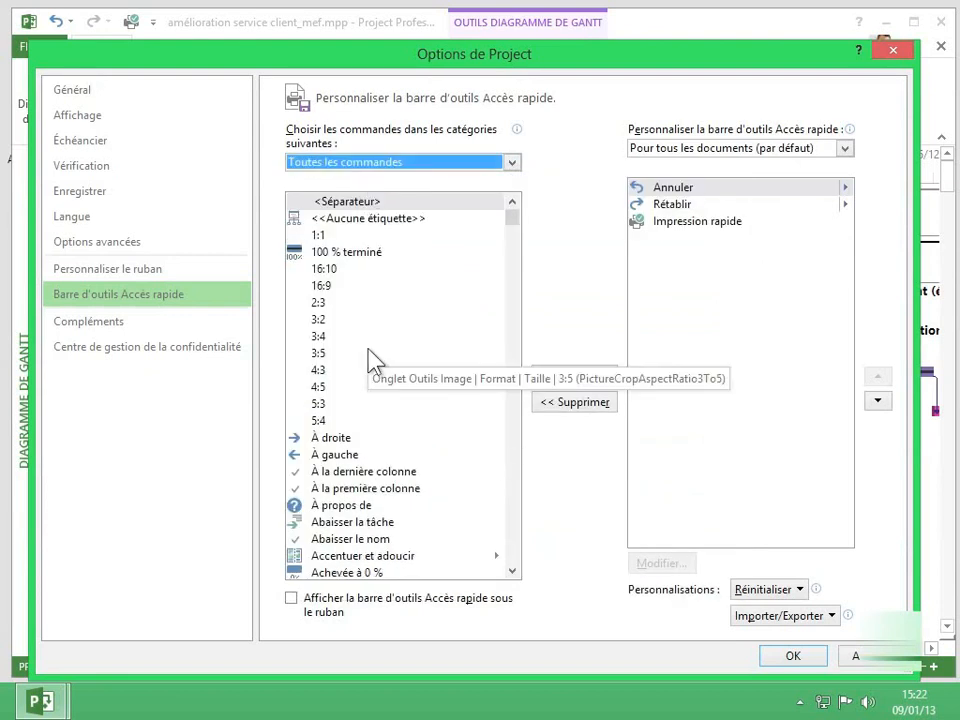
pyautogui.scroll(-5, 373, 360)
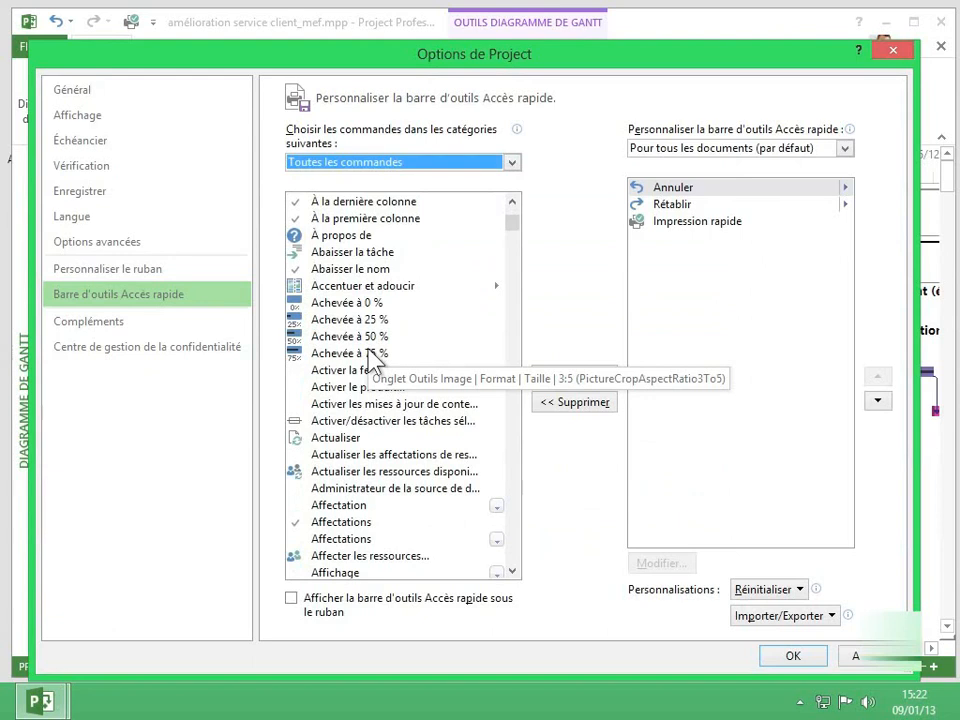
pyautogui.click(371, 338)
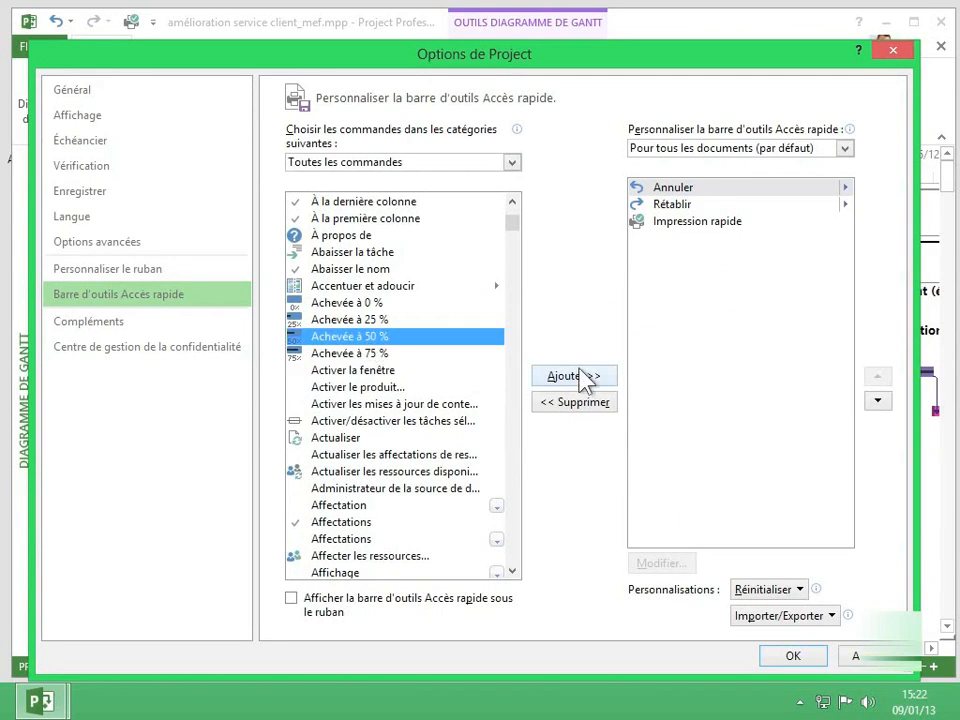
pyautogui.click(585, 376)
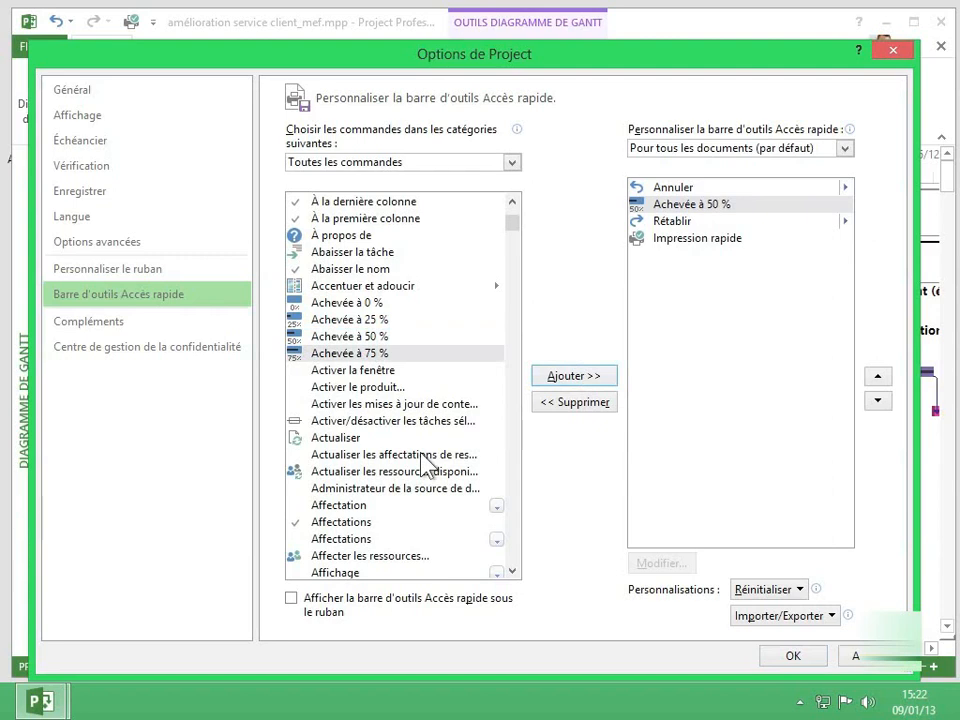
# - Add the Afficher le plan command to the Quick Access Toolbar and remove Impression rapide from it
pyautogui.scroll(-2, 425, 462)
pyautogui.scroll(-7, 425, 462)
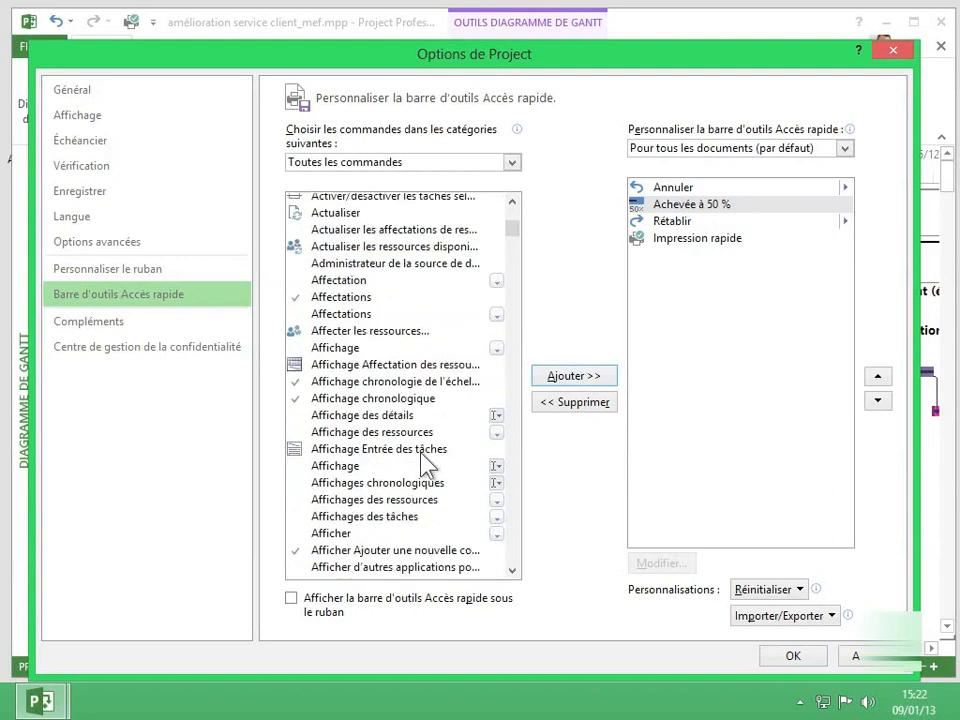
pyautogui.scroll(-2, 425, 462)
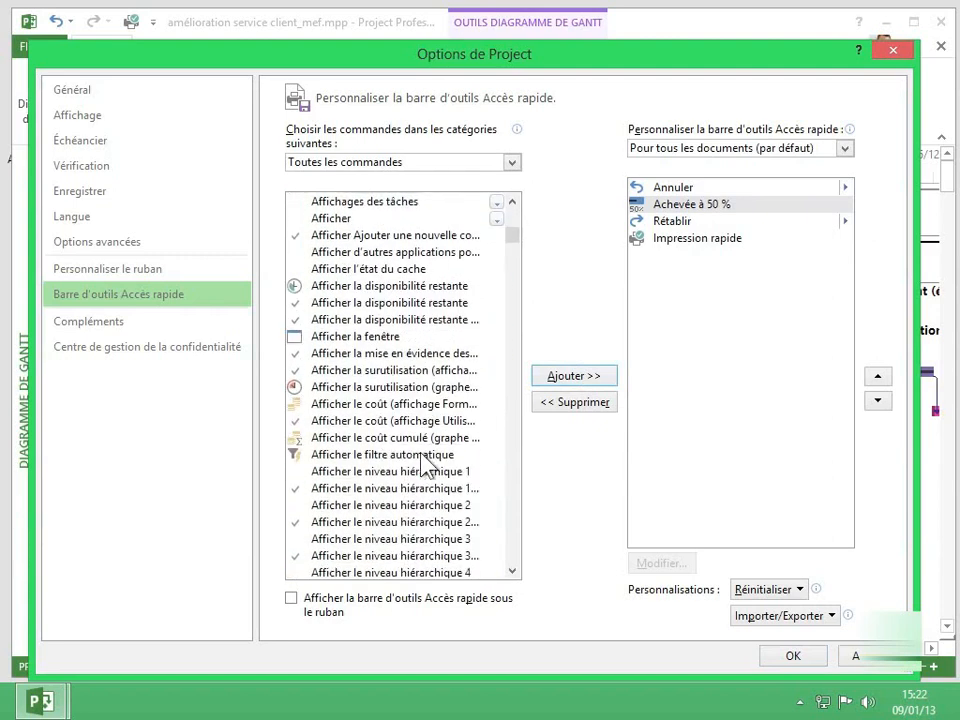
pyautogui.scroll(-7, 421, 455)
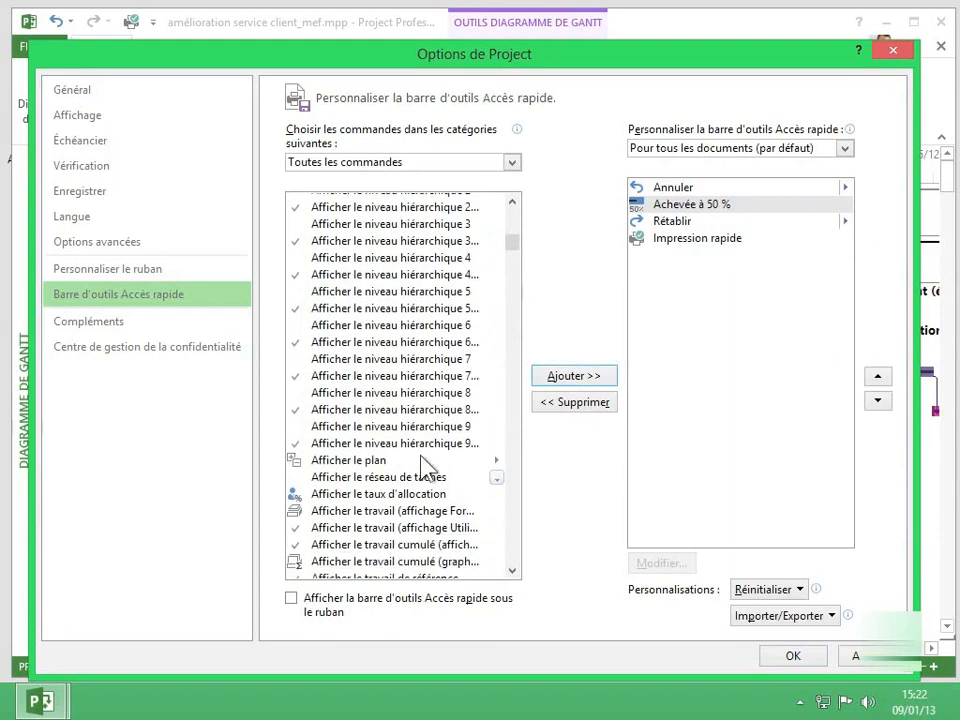
pyautogui.click(372, 462)
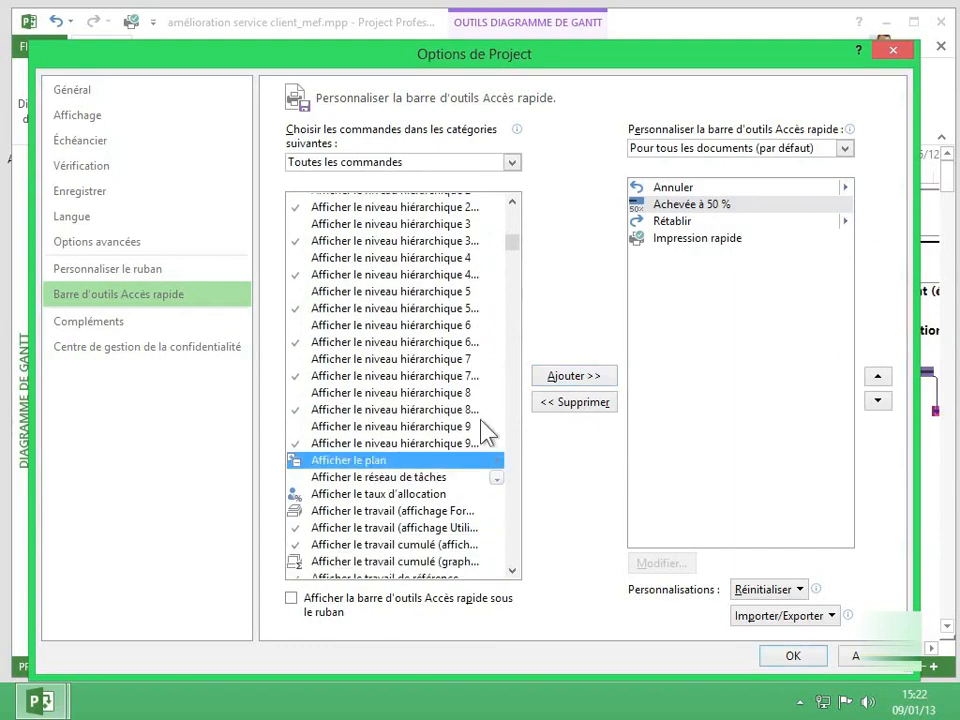
pyautogui.click(574, 377)
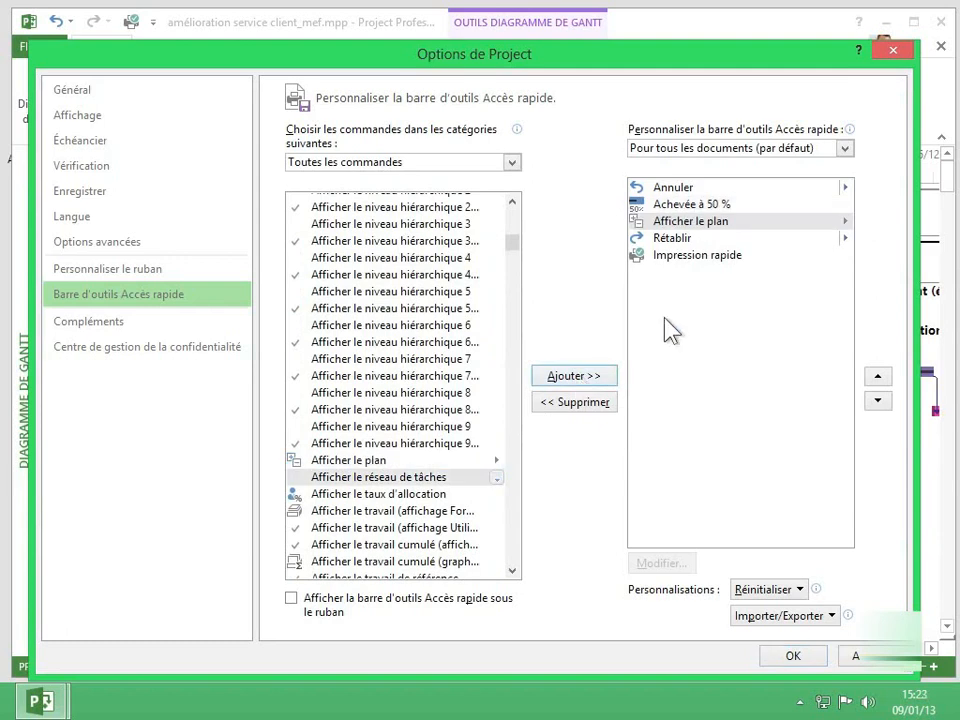
pyautogui.click(699, 257)
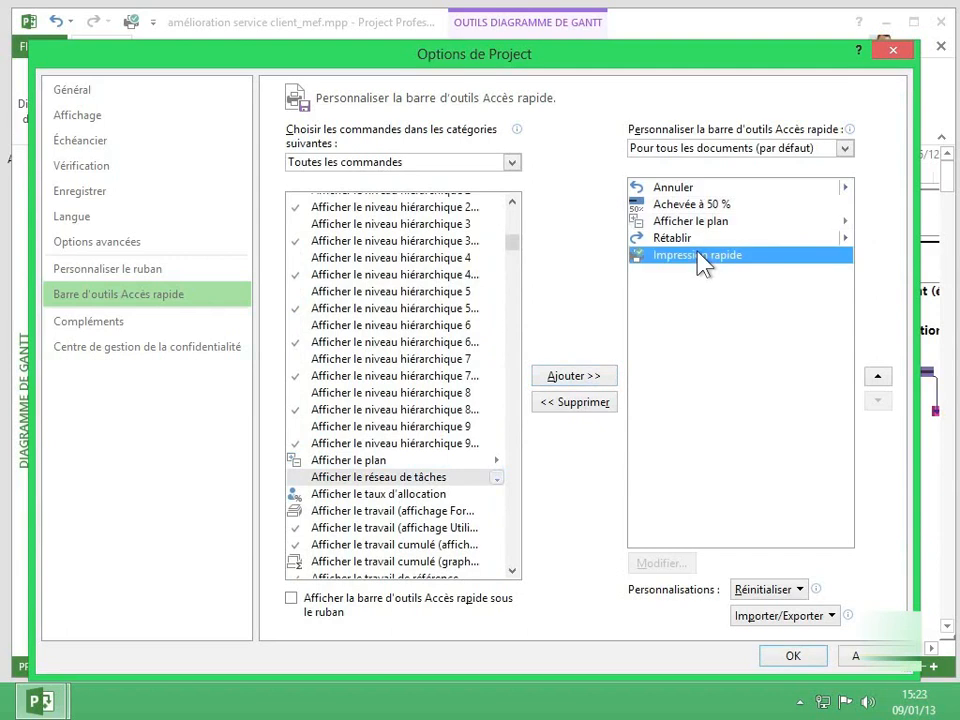
pyautogui.click(591, 408)
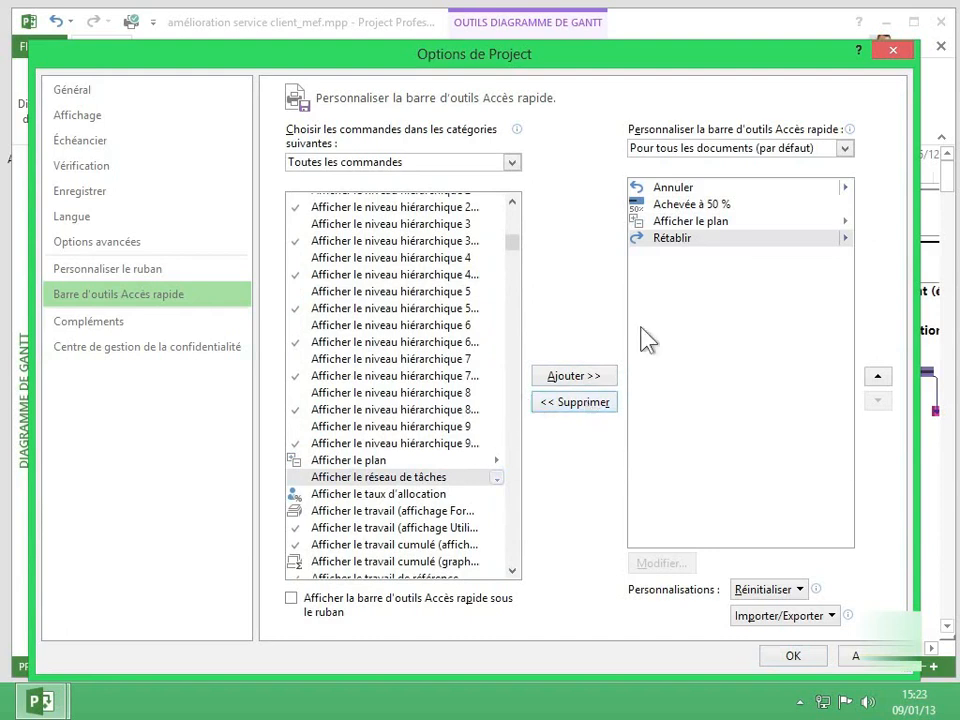
# - Move Annuler down two places in the Quick Access Toolbar order, directly above Rétablir
pyautogui.click(667, 243)
pyautogui.click(678, 190)
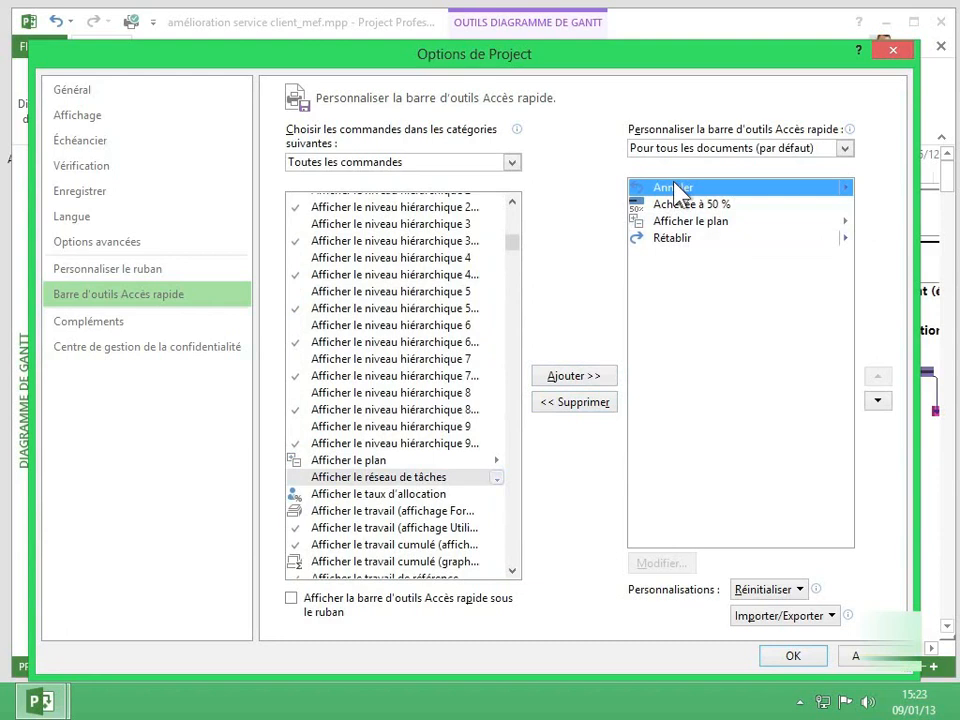
pyautogui.click(877, 402)
pyautogui.click(877, 402)
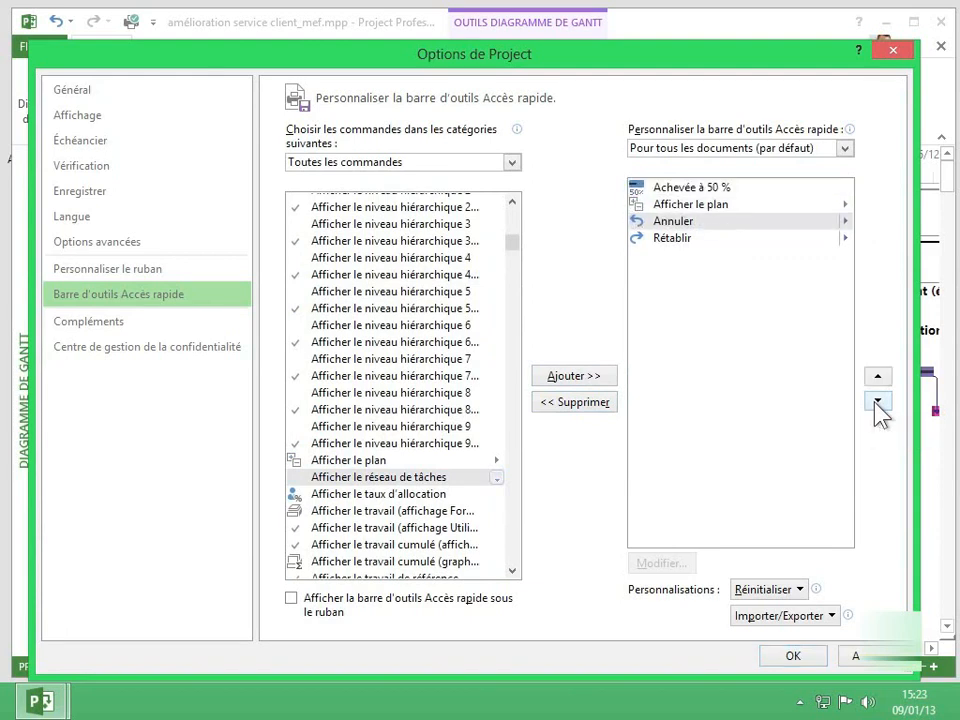
pyautogui.click(671, 239)
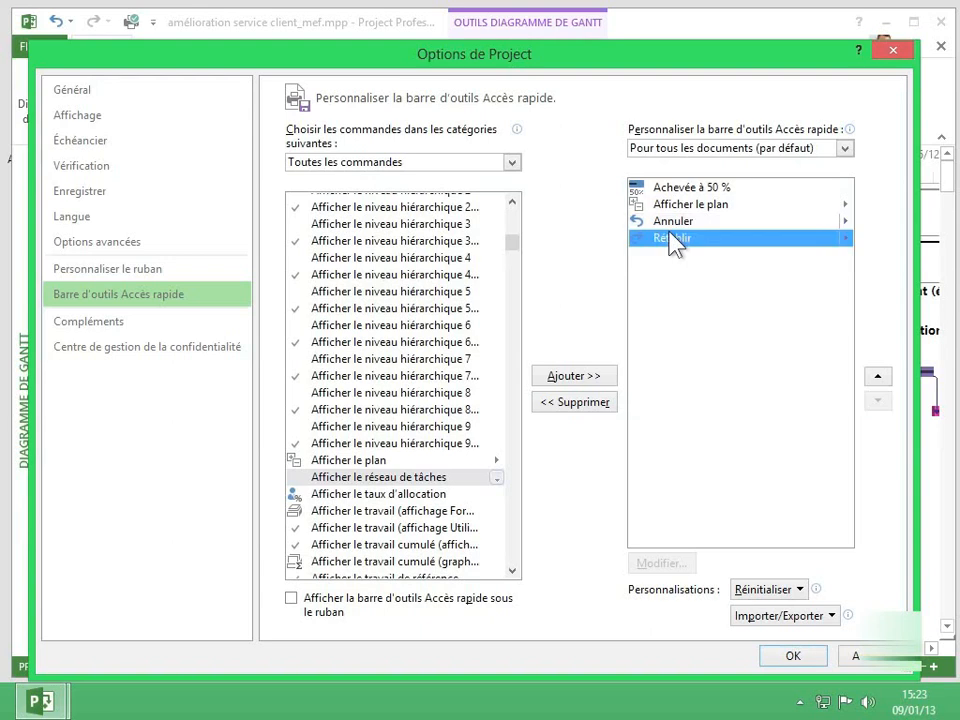
# - Move Rétablir up one place, directly above Annuler, and apply the Quick Access Toolbar changes
pyautogui.click(876, 380)
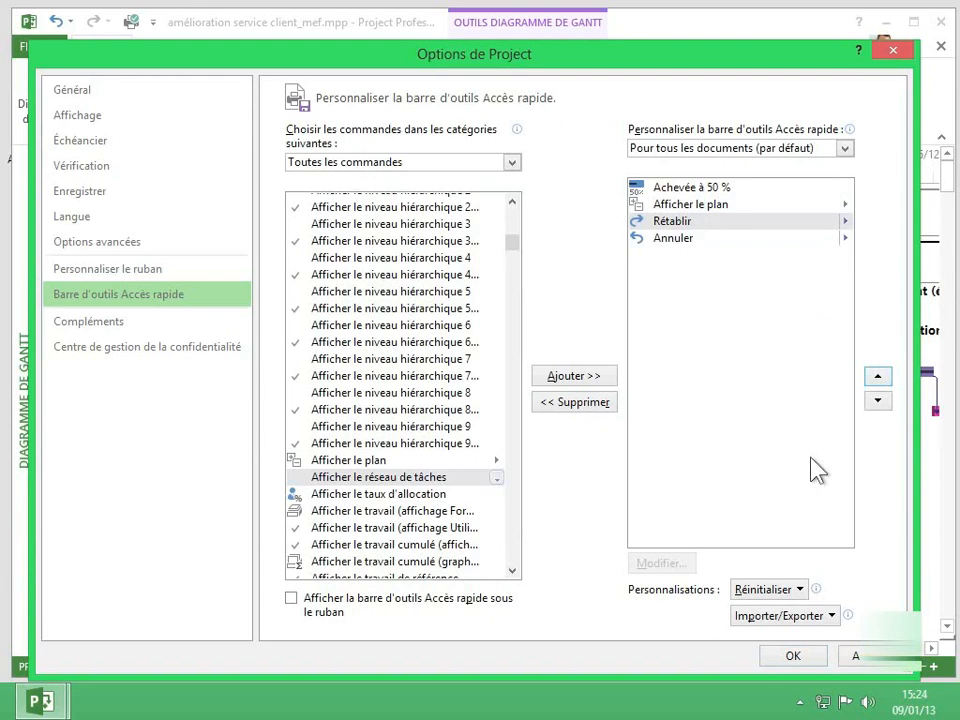
pyautogui.click(810, 655)
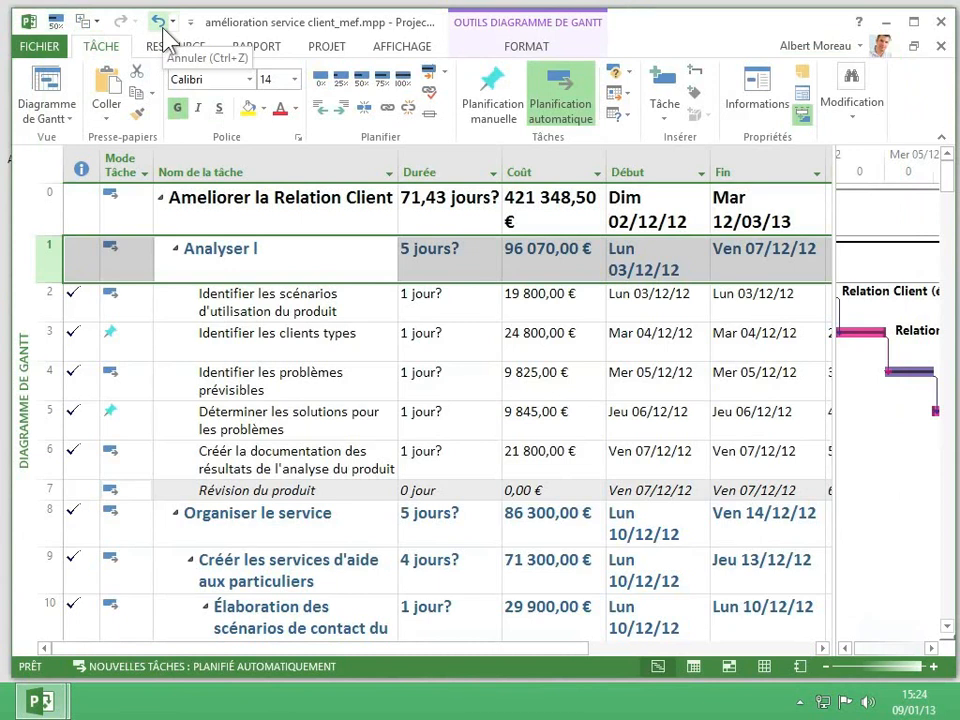
# - Reopen the Quick Access Toolbar customization options and view the choices for importing or exporting customizations
pyautogui.rightClick(283, 89)
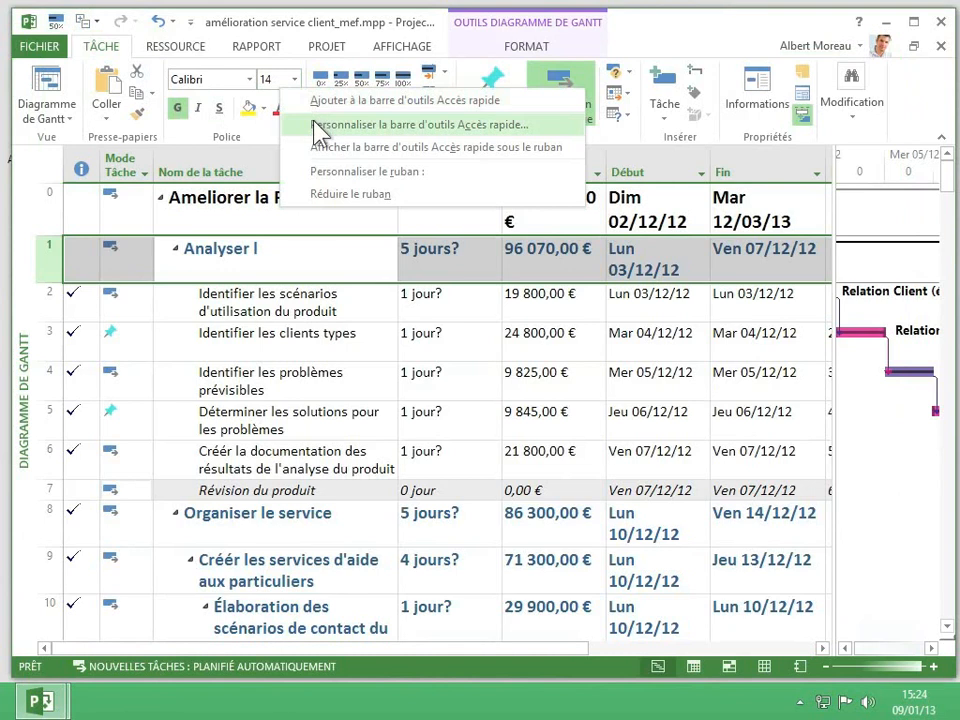
pyautogui.click(318, 126)
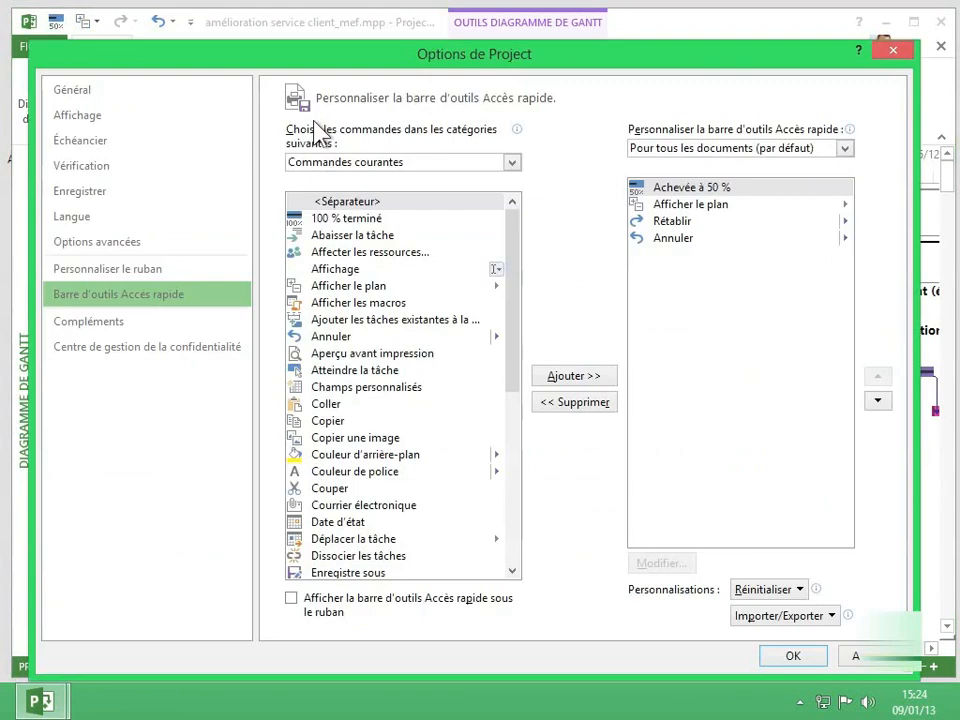
pyautogui.click(796, 613)
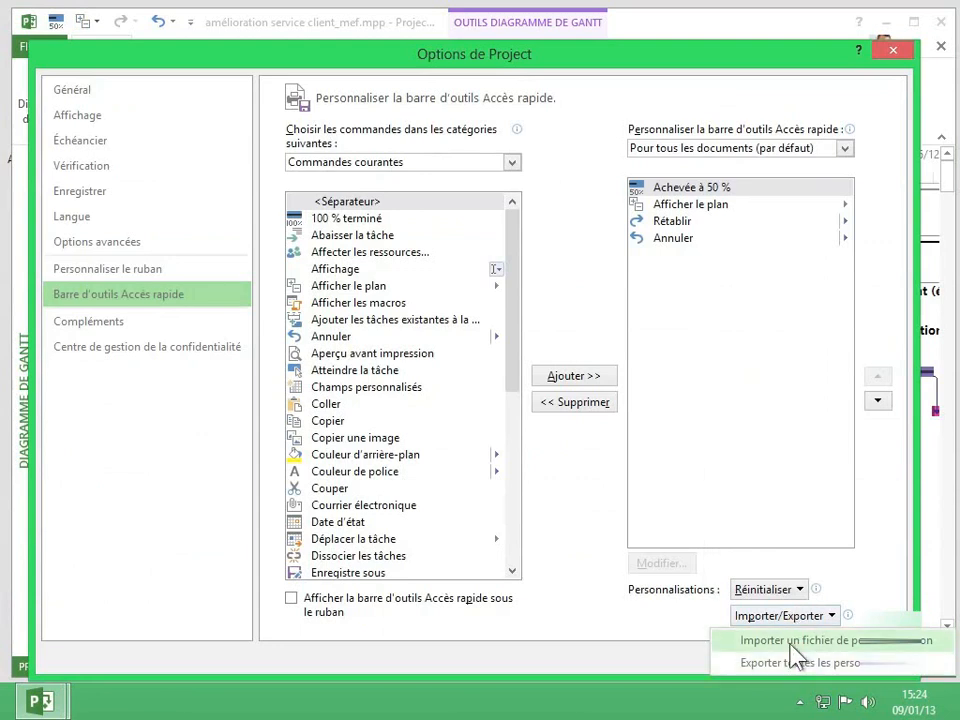
# - Reset only the Quick Access Toolbar to its default contents for all documents and apply the change
pyautogui.click(772, 592)
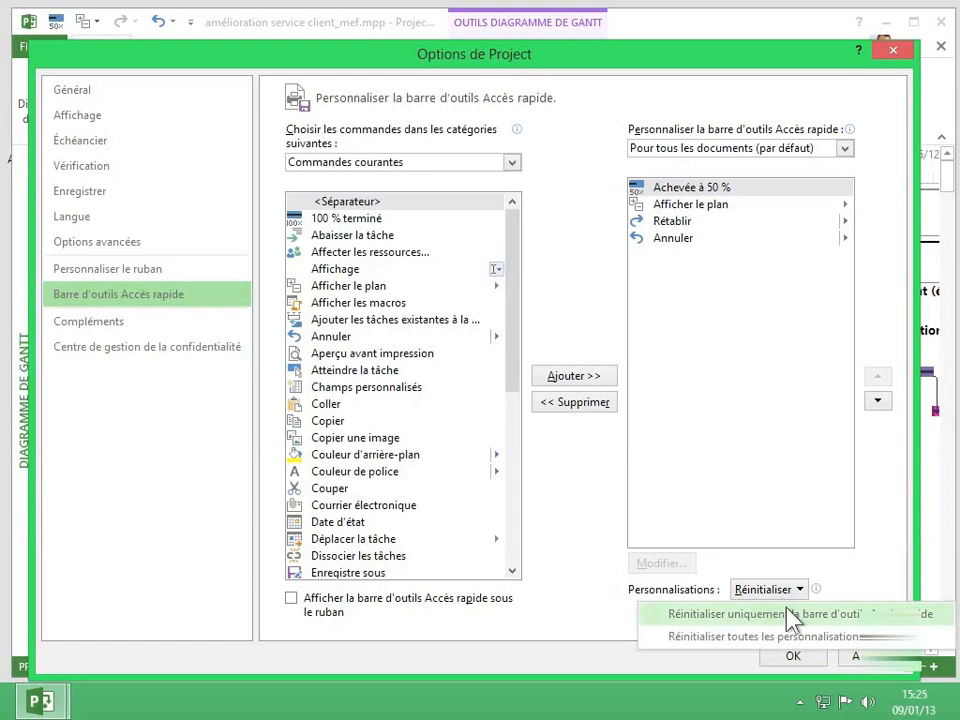
pyautogui.click(790, 615)
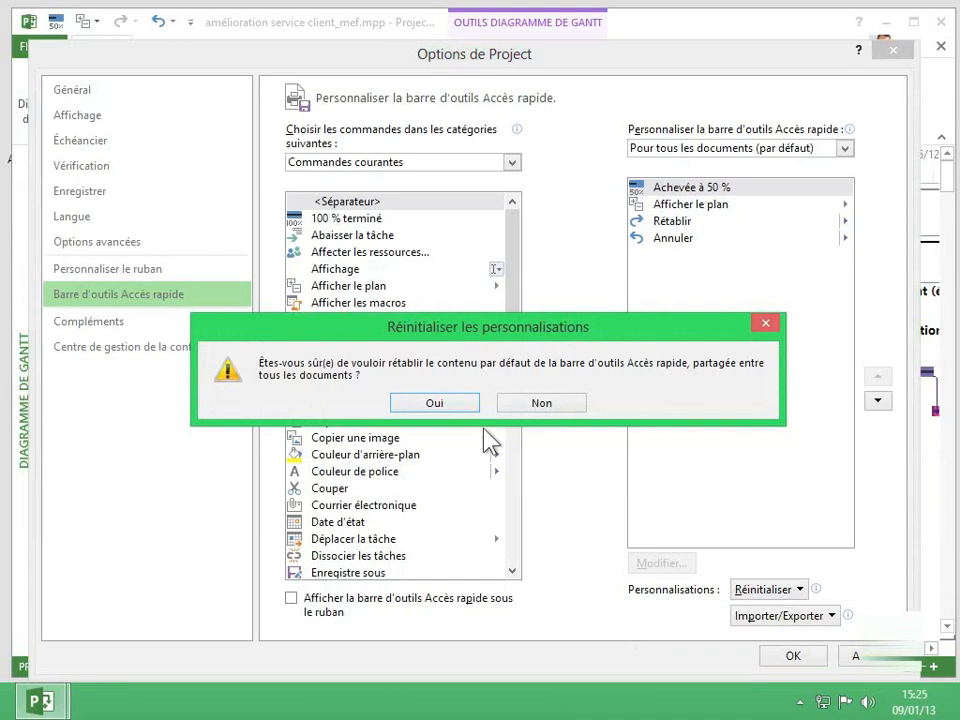
pyautogui.click(434, 403)
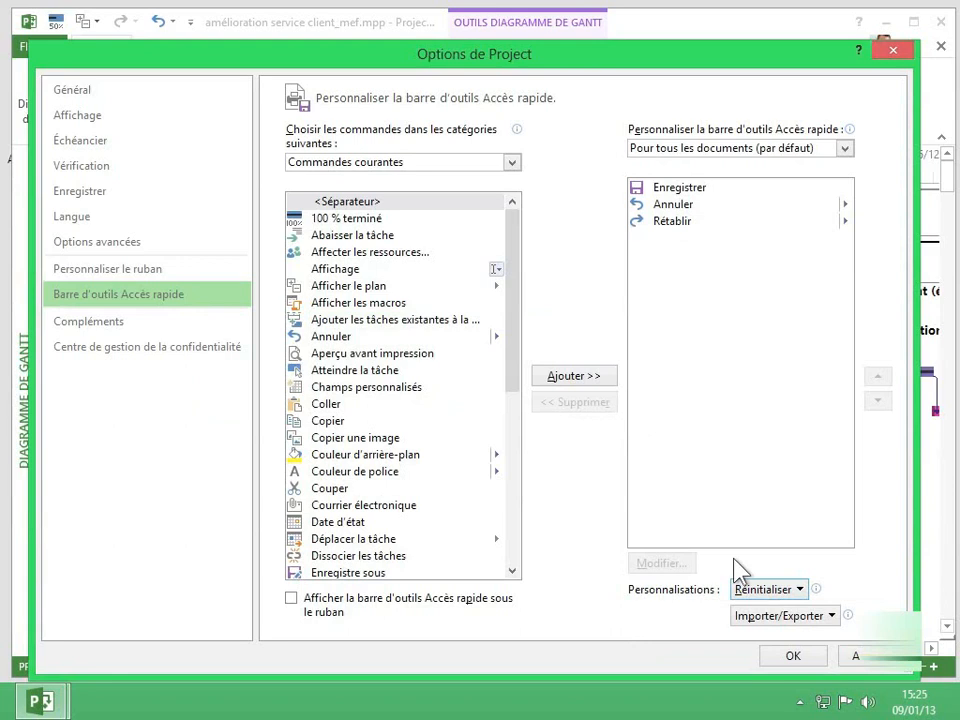
pyautogui.click(790, 657)
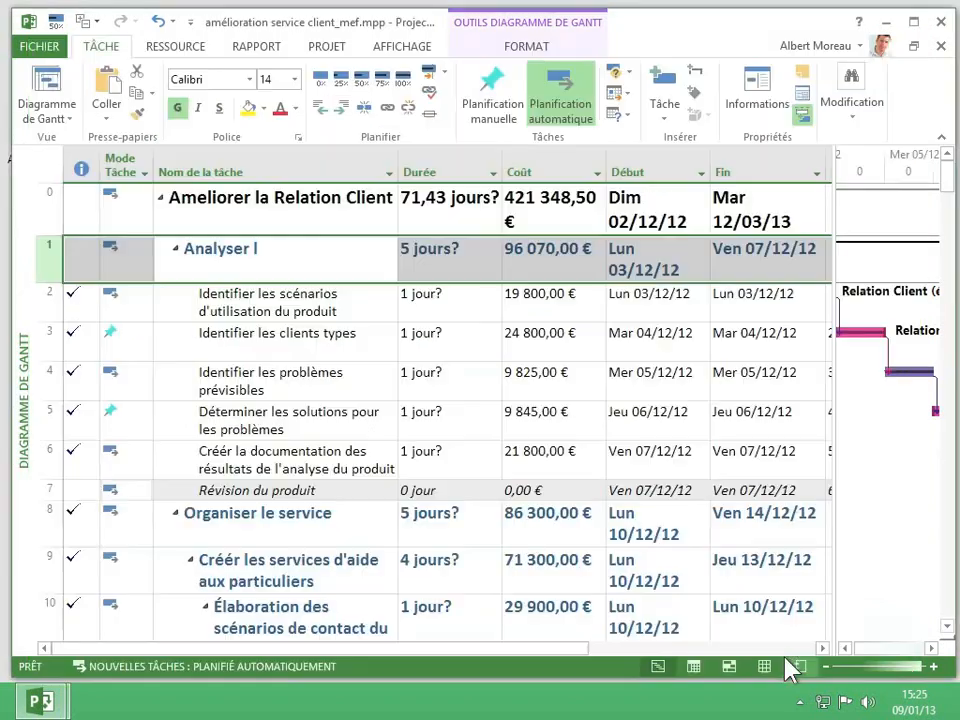